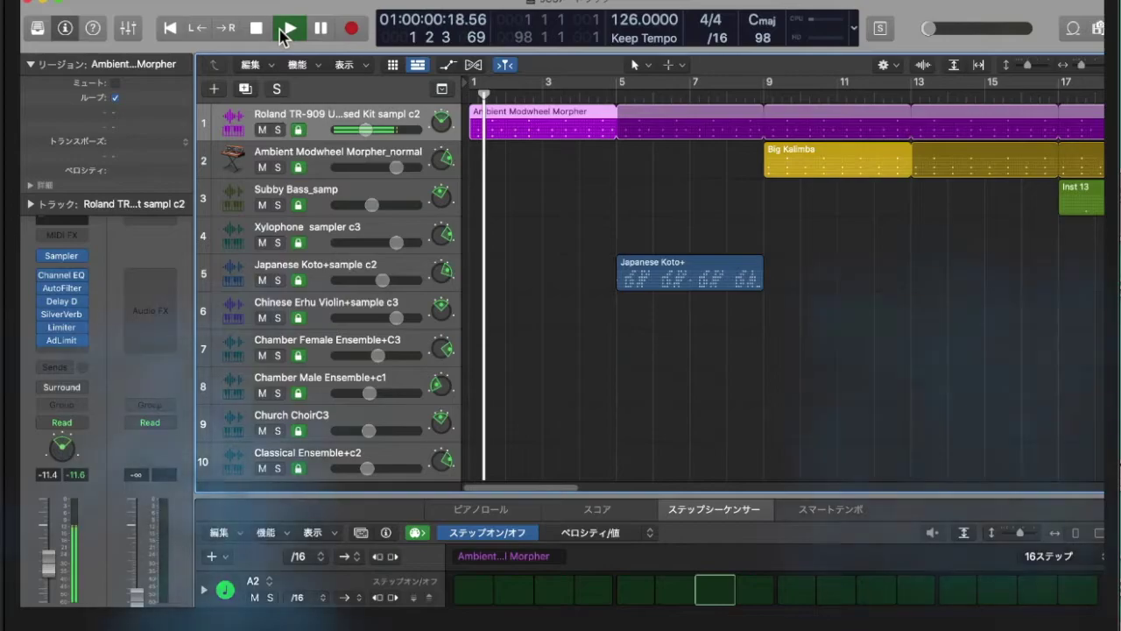
Step: Start playback of the drum, kalimba and koto arrangement from bar 1
{"action": "left_click", "coordinate": [280, 30]}
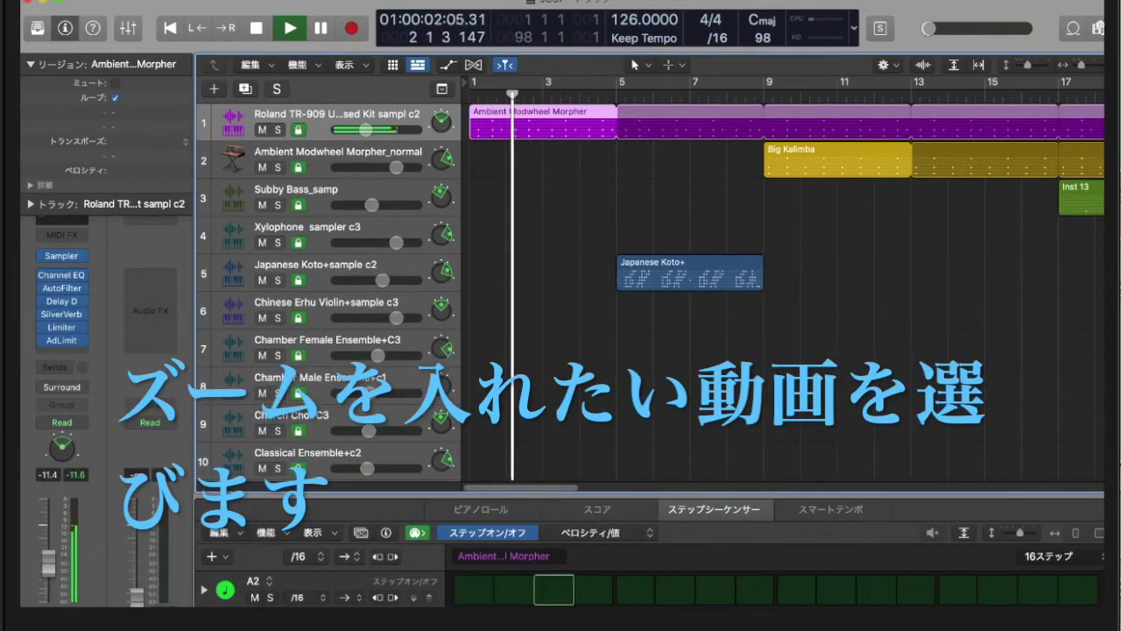